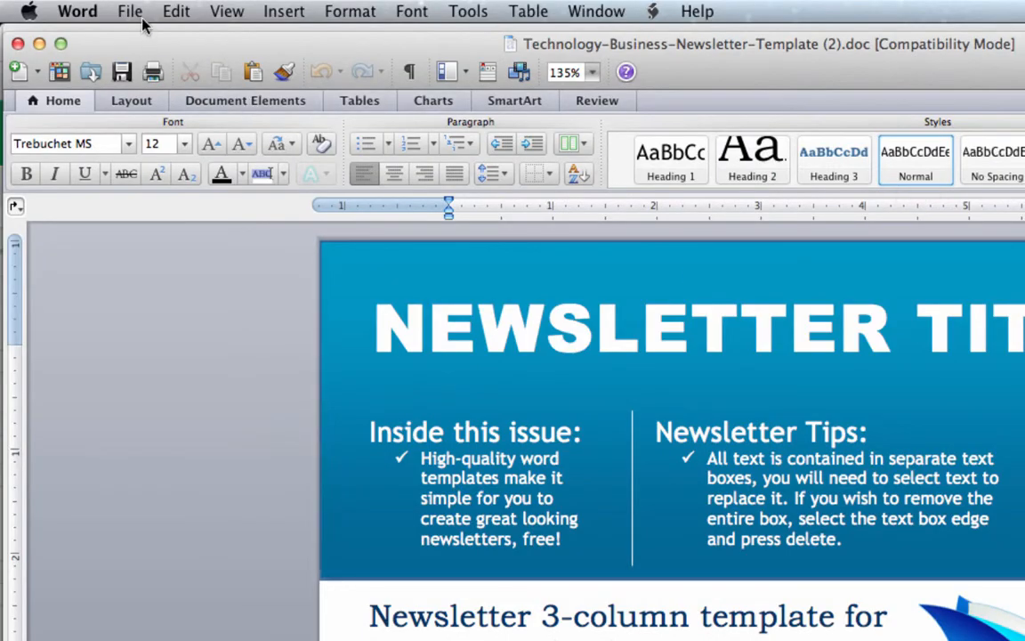
Save the newsletter document as a PDF to the Desktop, keeping its file name.
left_click(133, 11)
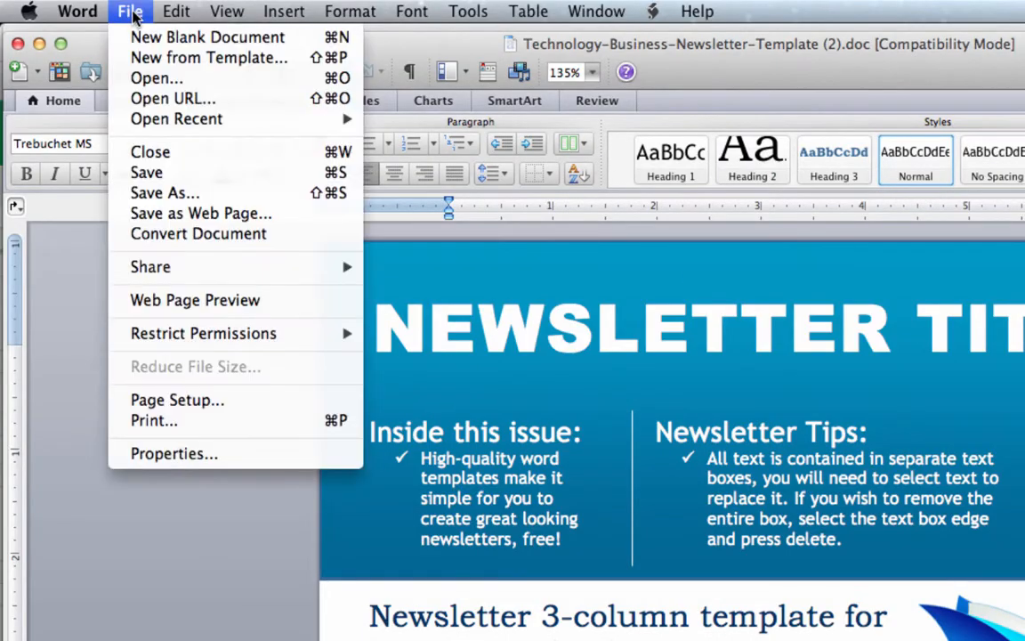
left_click(156, 194)
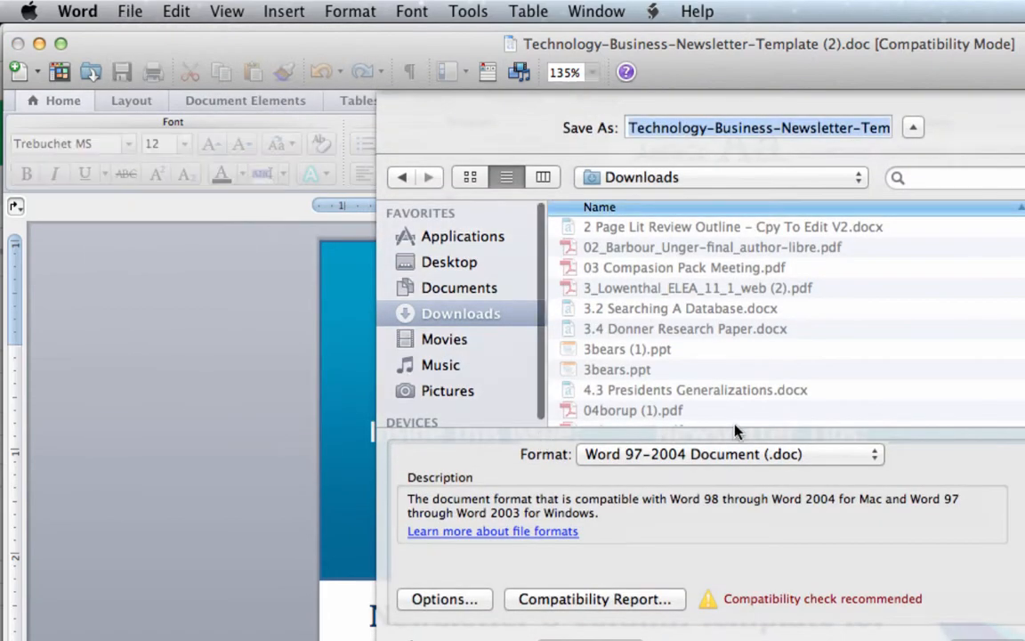
left_click(456, 264)
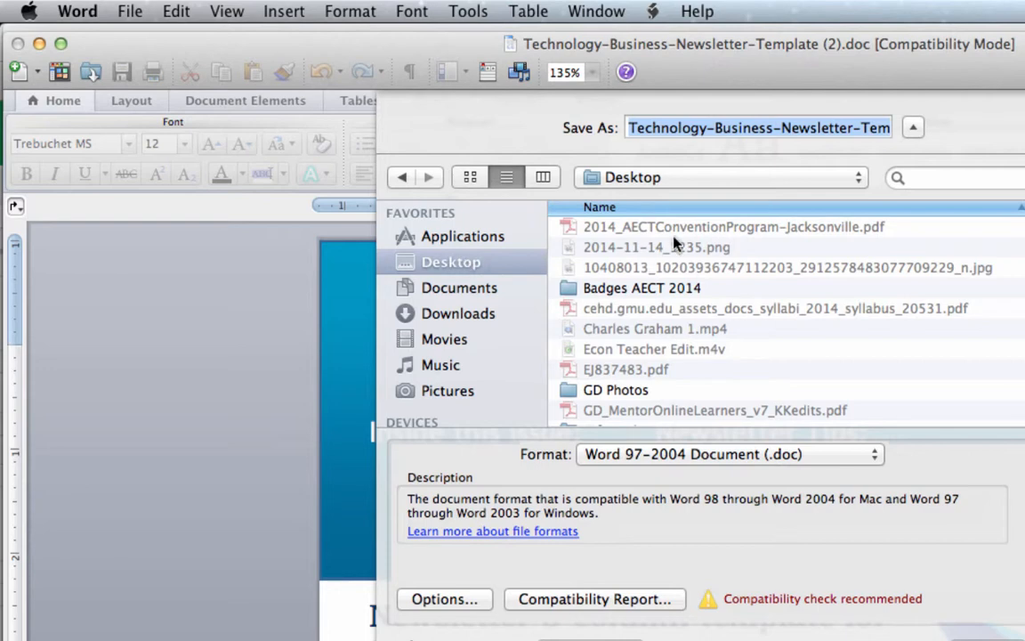
left_click(838, 458)
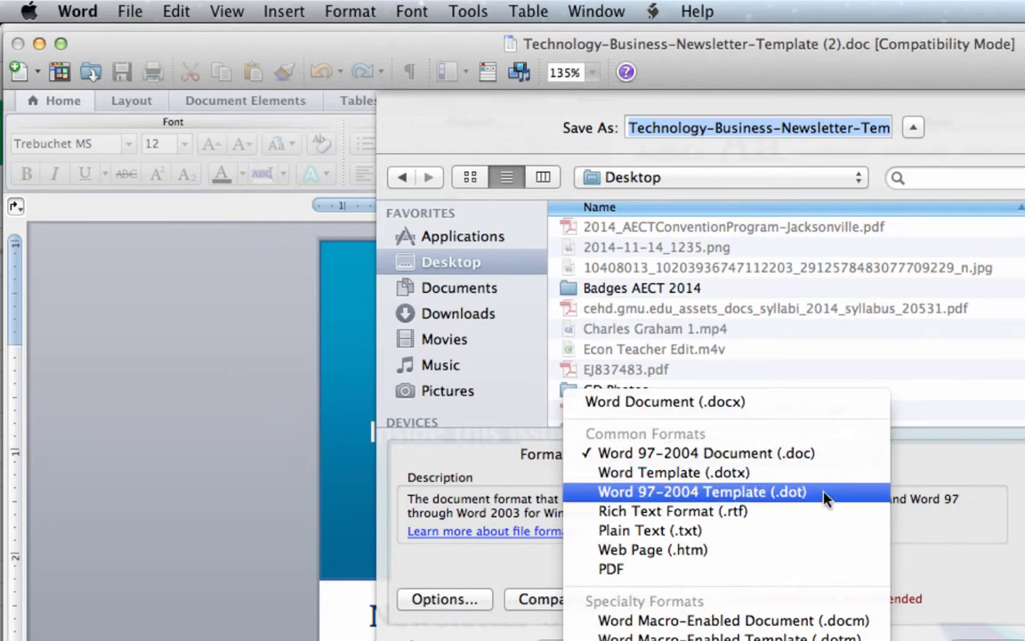
left_click(806, 570)
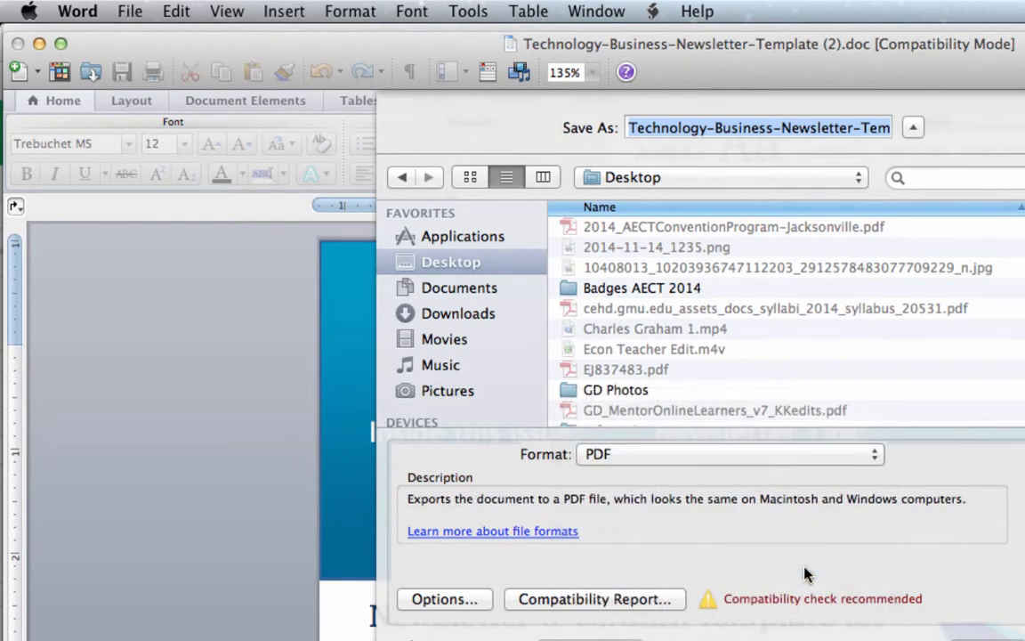
left_click(713, 428)
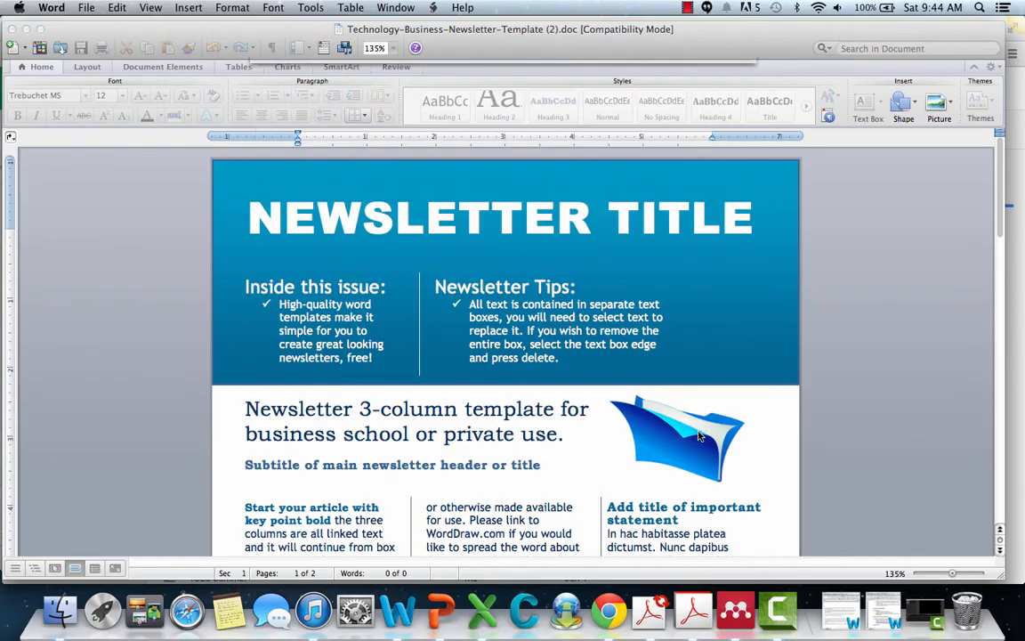
Switch to Google Drive in Chrome and review the general settings, including the conversion of uploaded files.
left_click(608, 610)
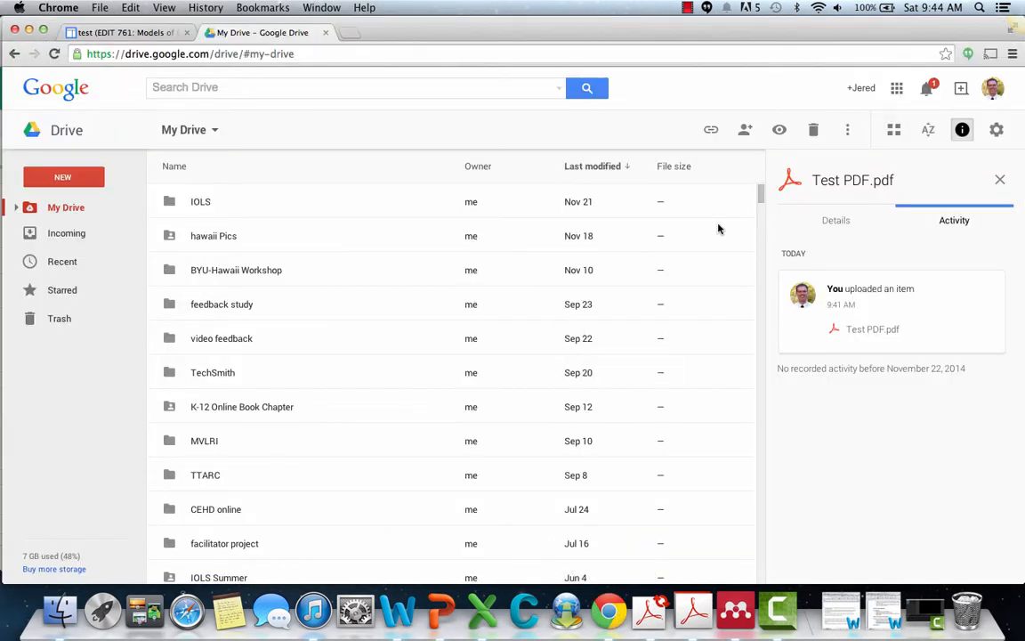
left_click(996, 130)
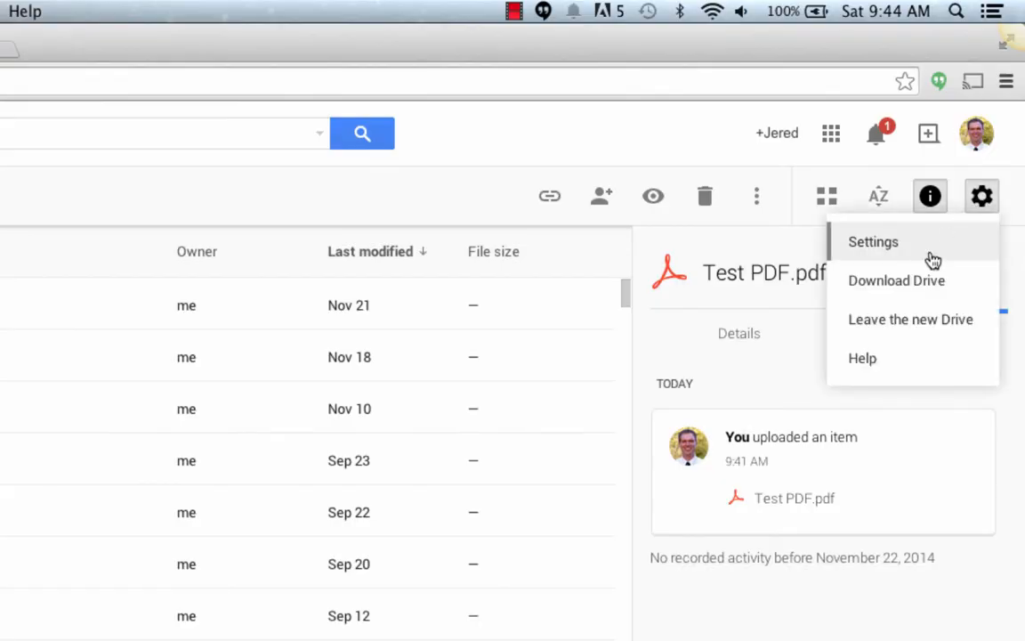
left_click(932, 259)
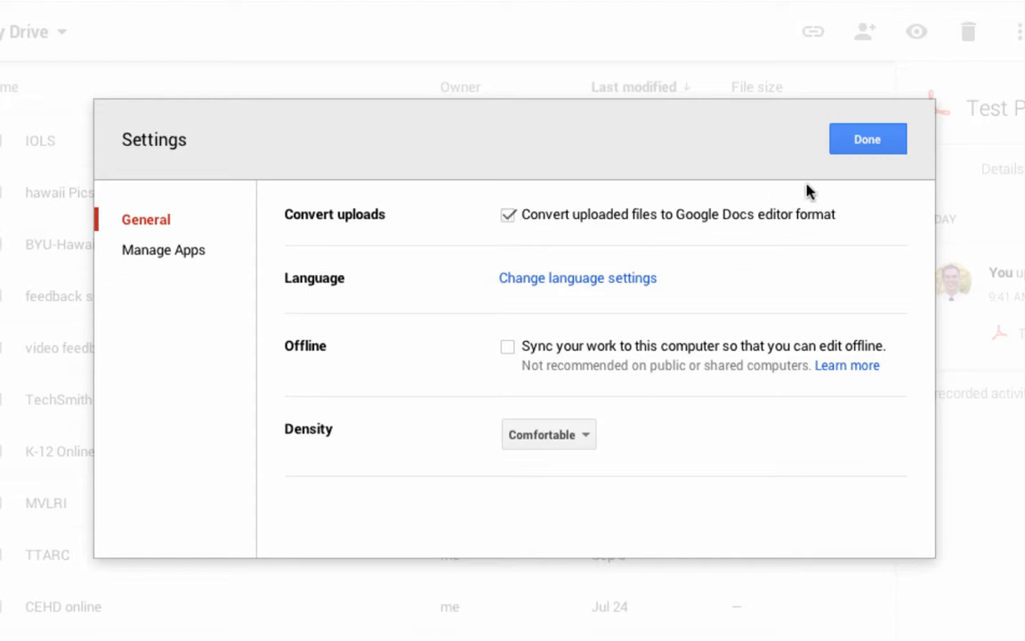
left_click(867, 148)
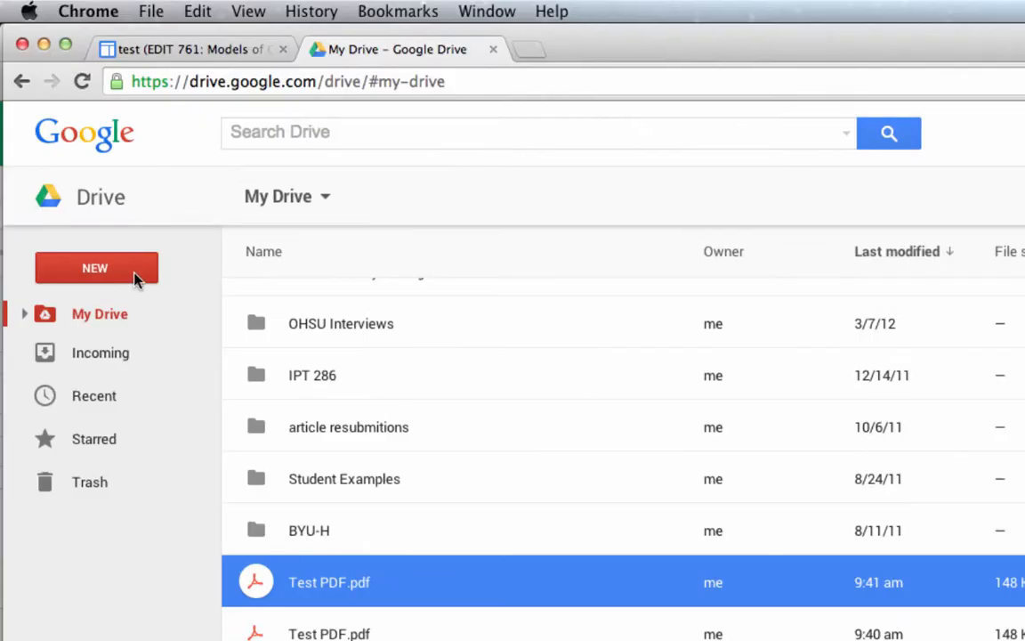
Upload Technology-Business-Newsletter-Template (2).pdf from the Desktop to Drive and get a shareable link for it.
left_click(123, 268)
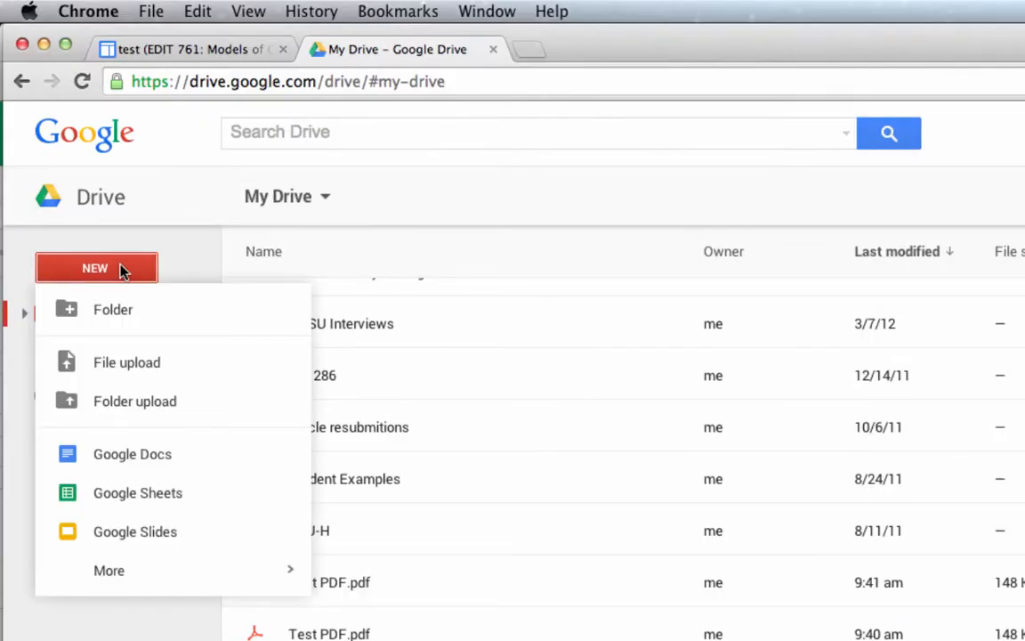
left_click(125, 363)
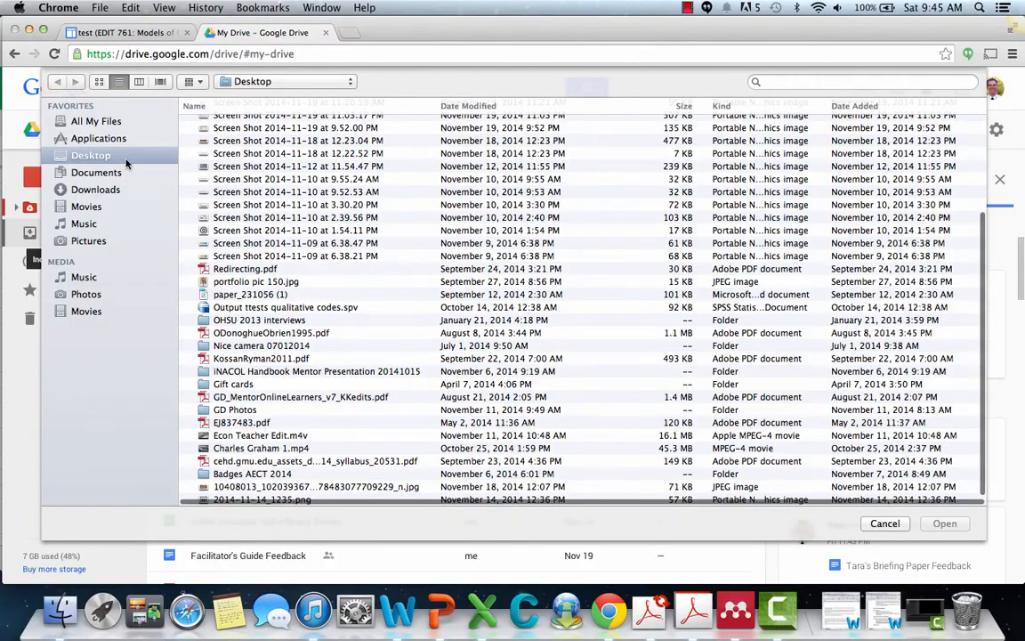
scroll(254, 187, "up", 5)
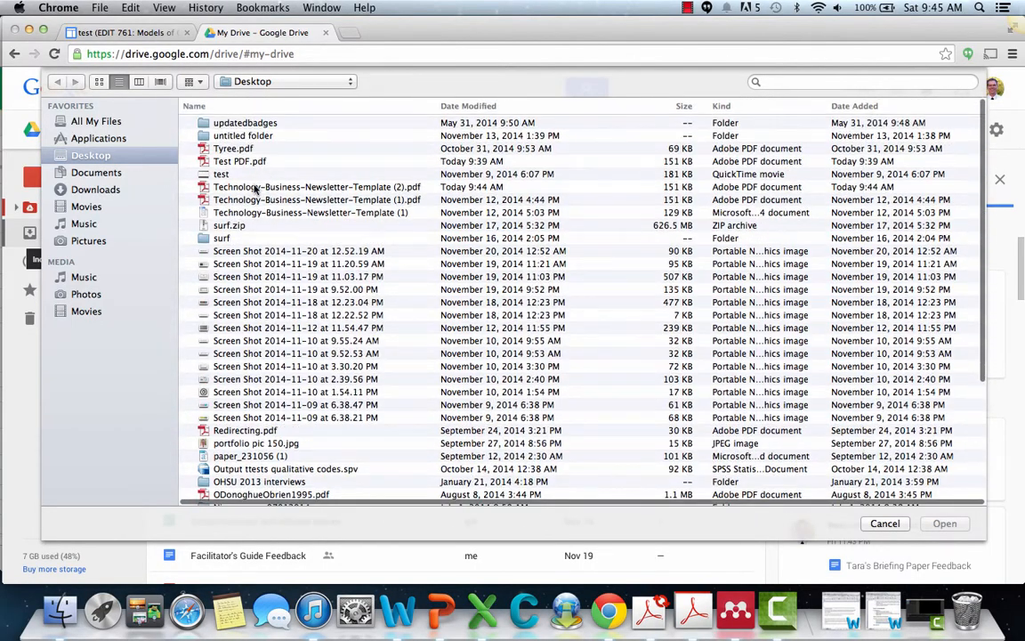
left_click(256, 188)
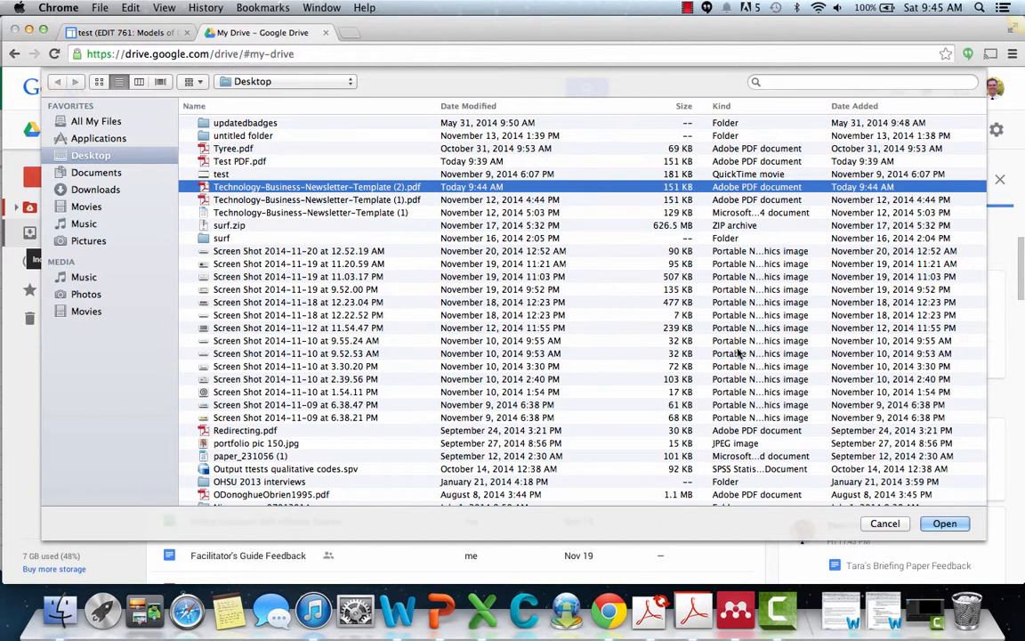
left_click(941, 526)
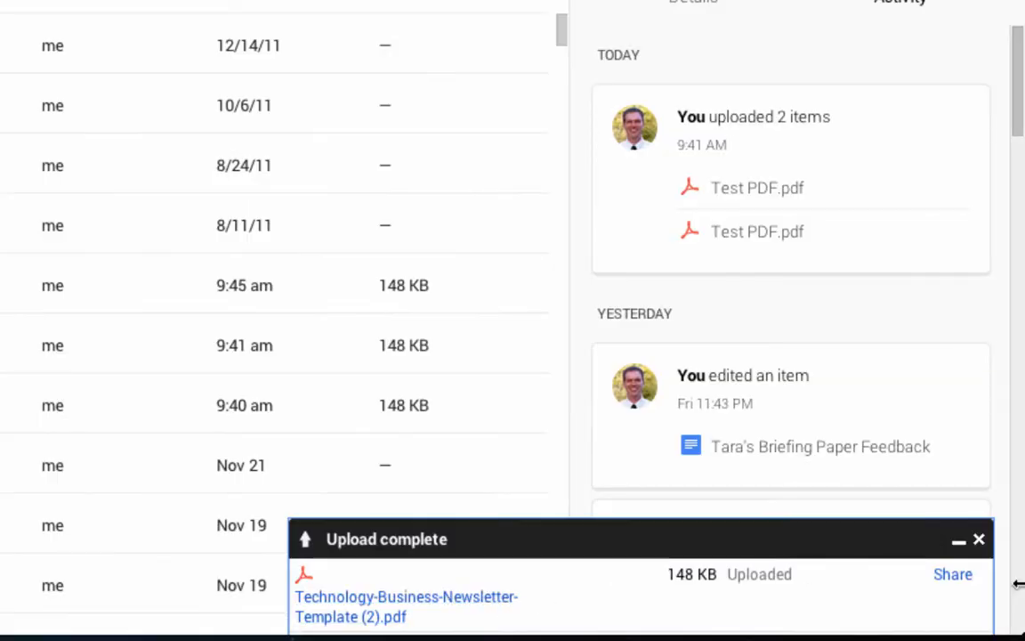
left_click(952, 576)
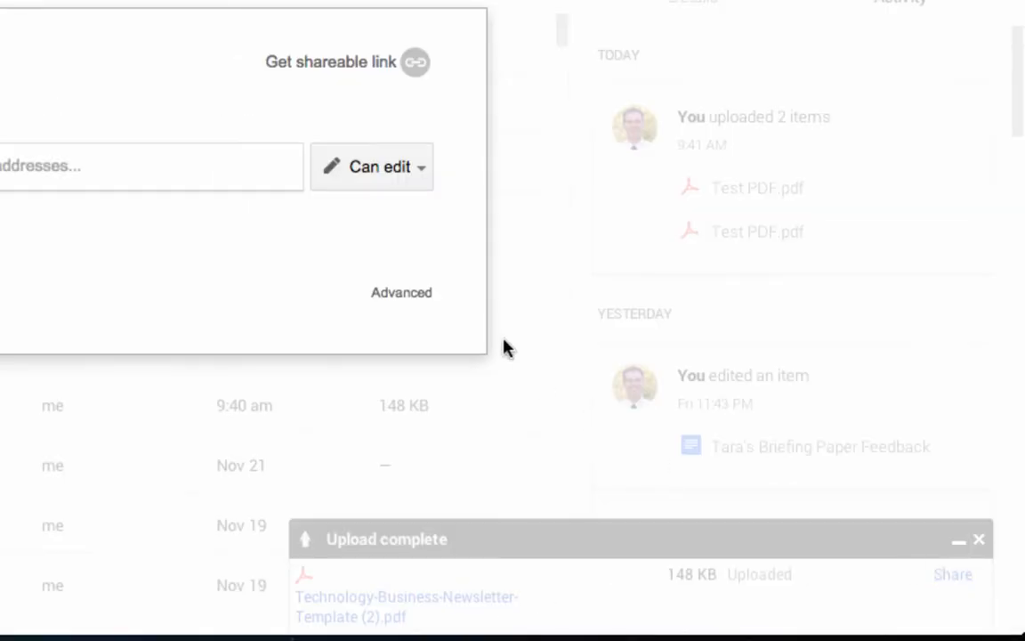
left_click(339, 71)
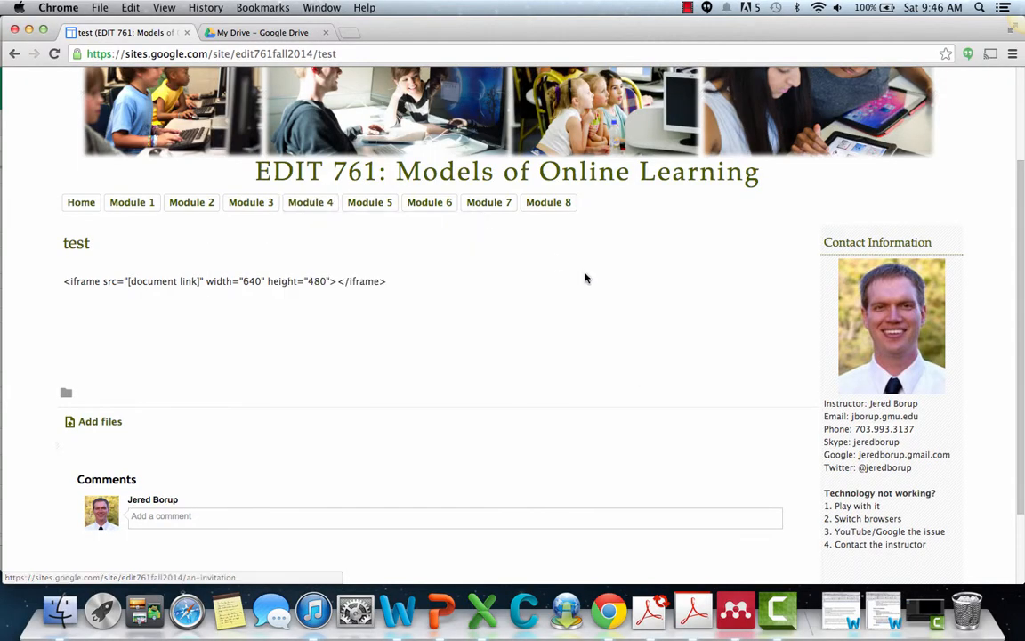
Switch to the test page of the EDIT 761 Google Site and open it for editing.
scroll(586, 279, "up", 3)
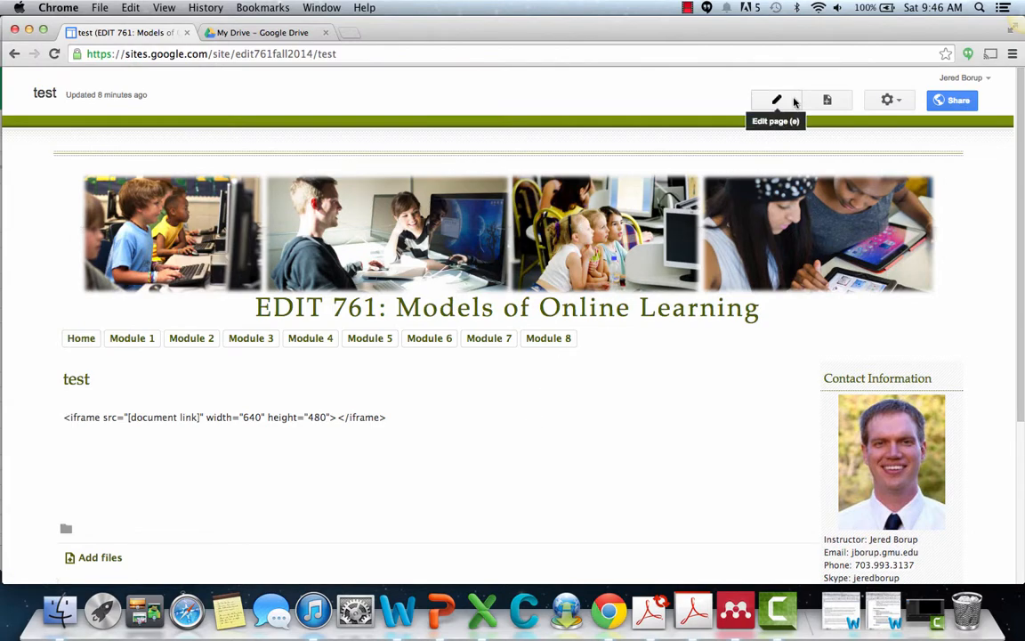
scroll(498, 508, "down", 5)
scroll(600, 348, "up", 5)
left_click(776, 102)
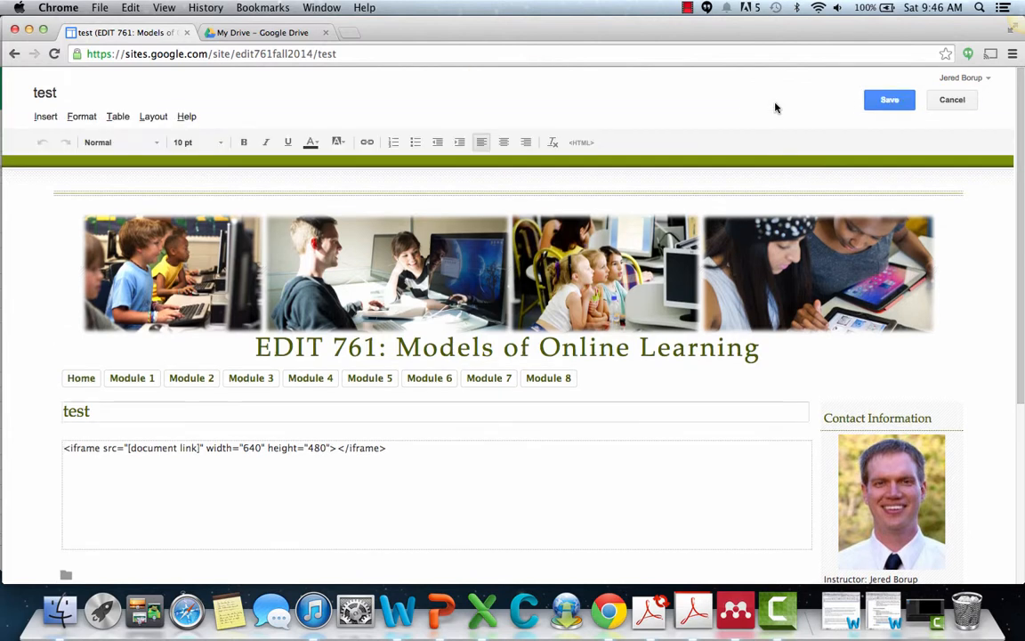
left_click(46, 116)
left_click(81, 116)
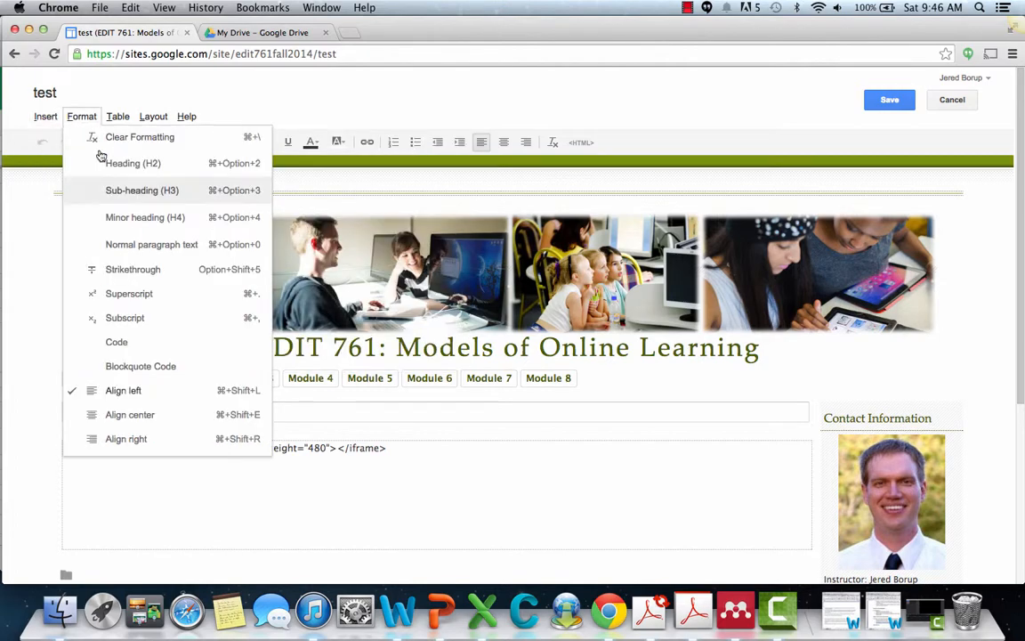
left_click(46, 116)
mouse_move(361, 239)
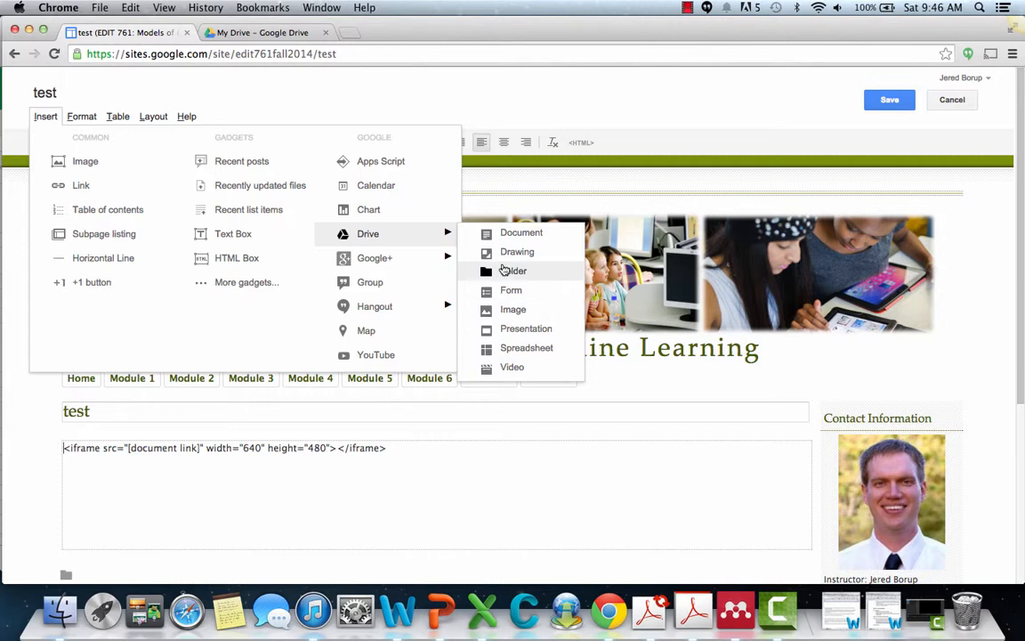
left_click(527, 193)
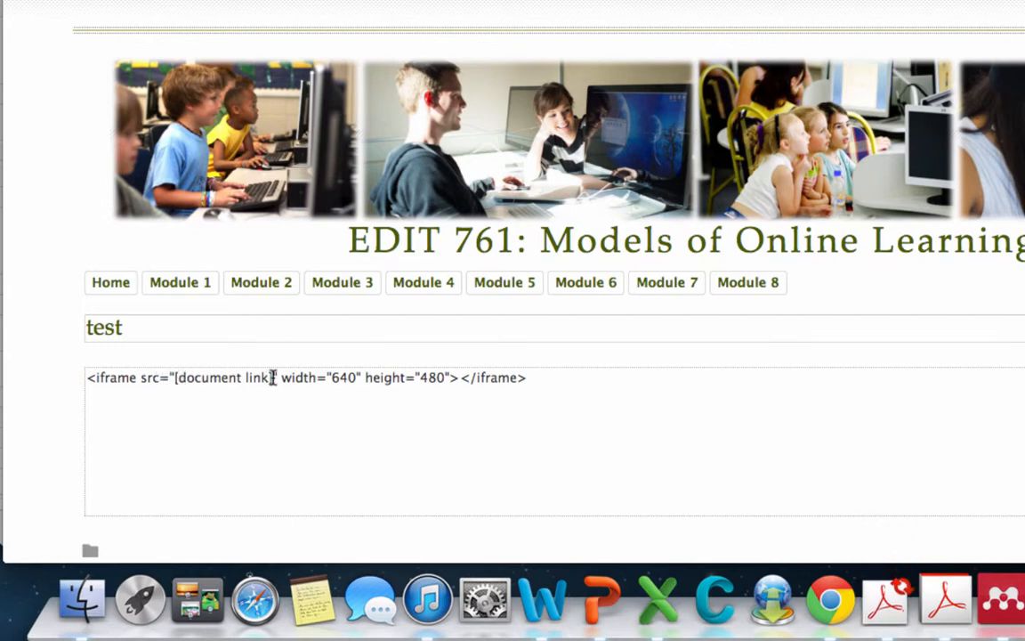
Replace the [document link] placeholder in the iframe code with the copied Drive link and save the page.
left_click_drag(273, 377, 175, 377)
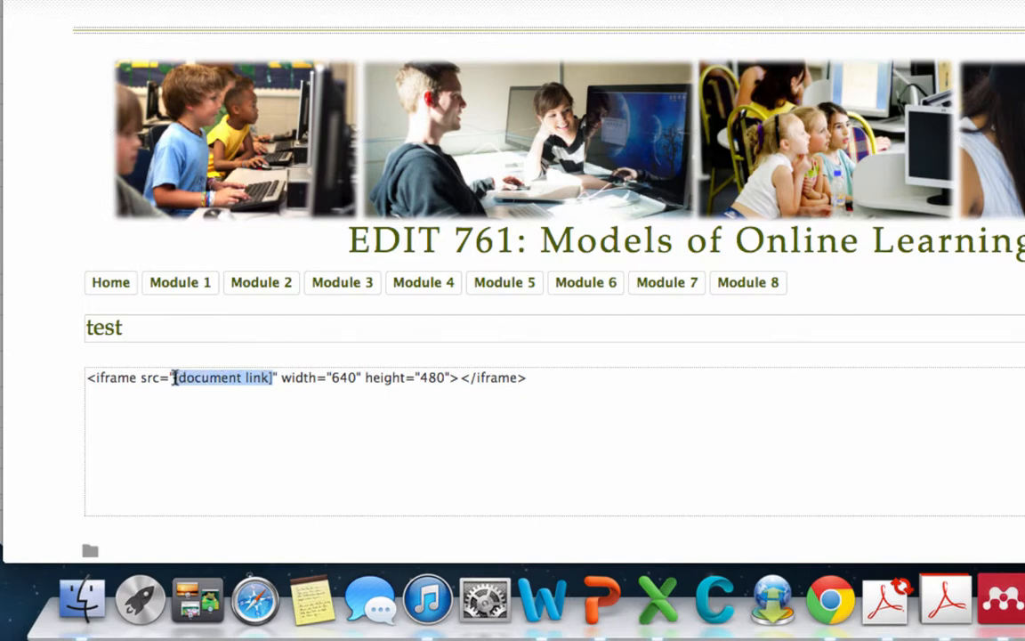
key("super+v")
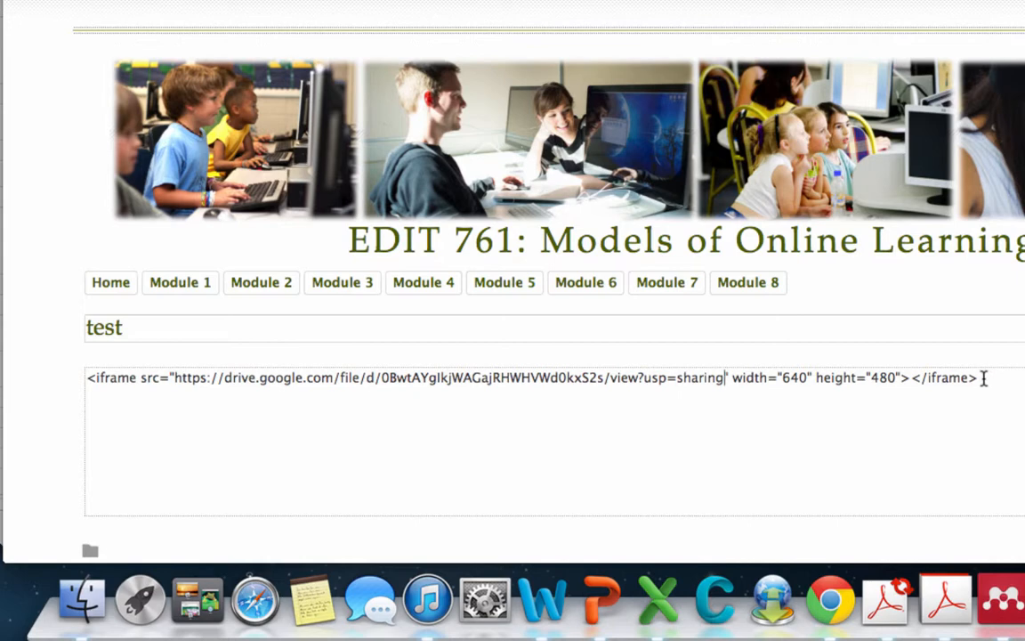
left_click_drag(984, 378, 774, 376)
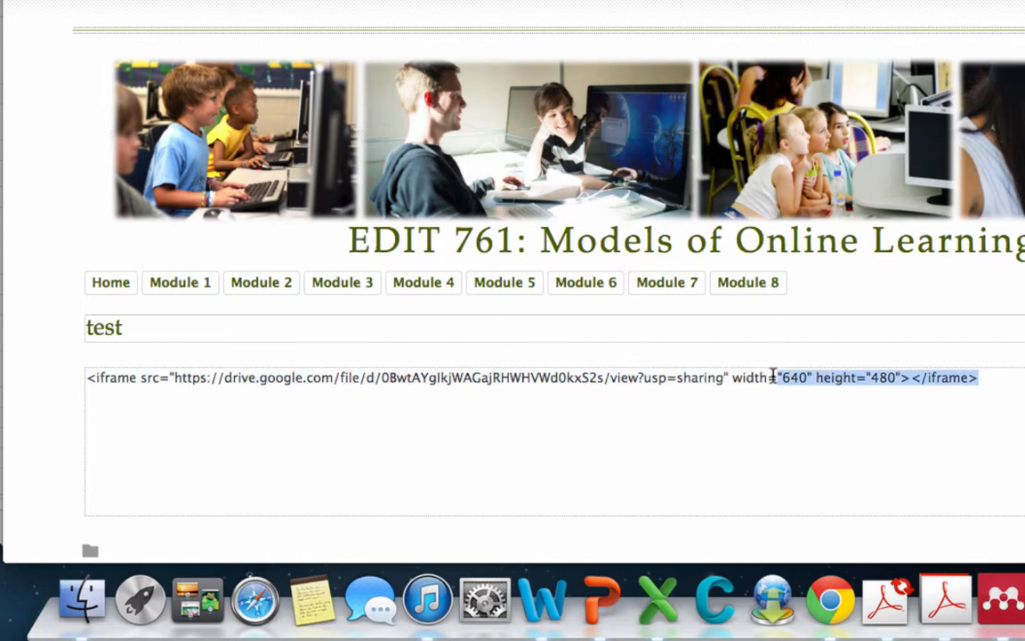
left_click(831, 393)
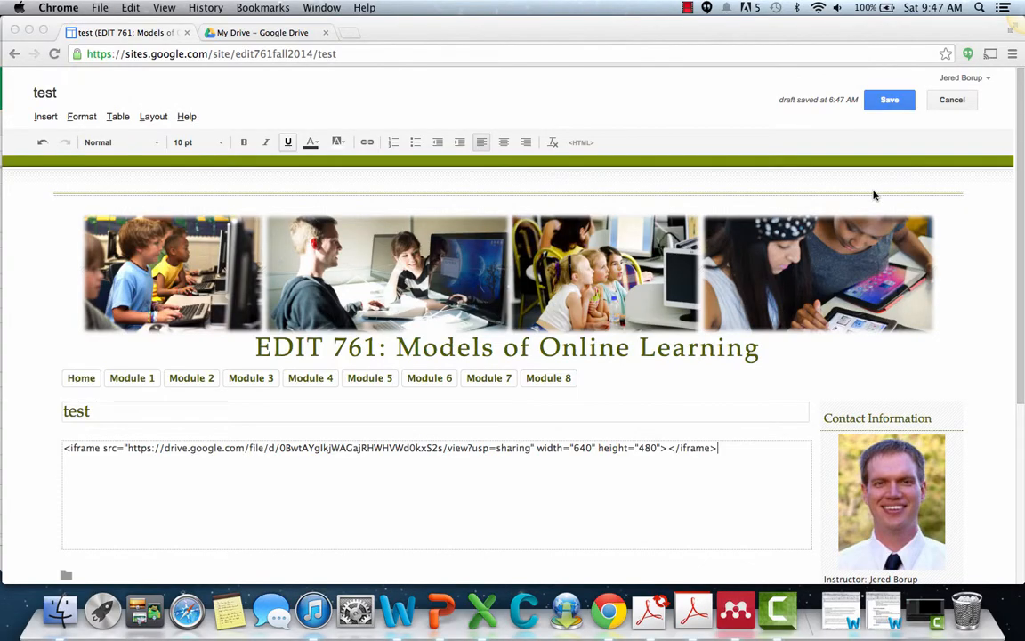
left_click(885, 102)
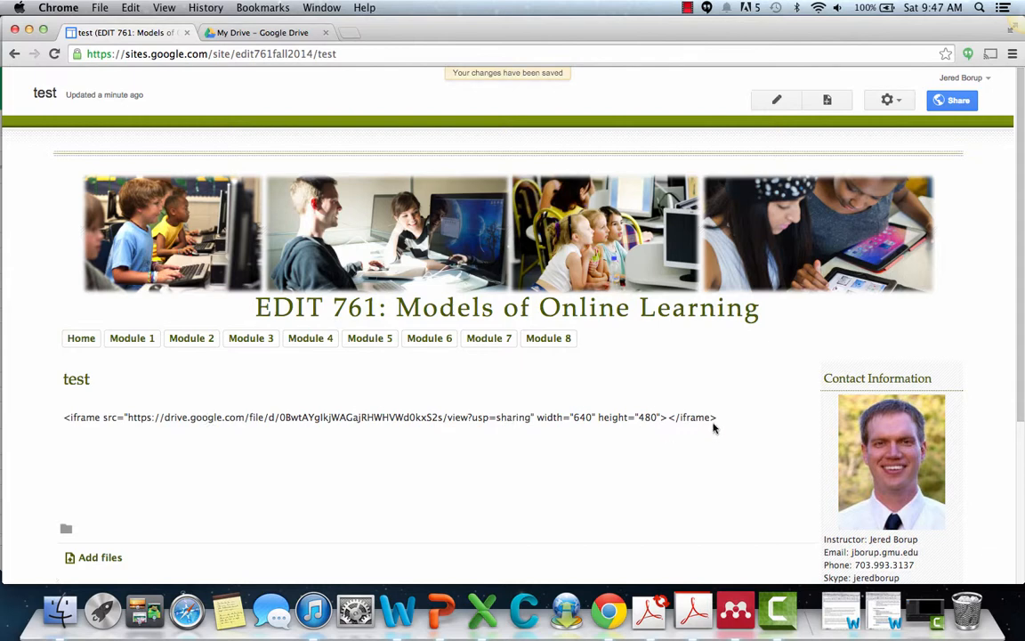
Copy the complete iframe code from the test page and replace the page's HTML source with it.
left_click_drag(719, 418, 63, 417)
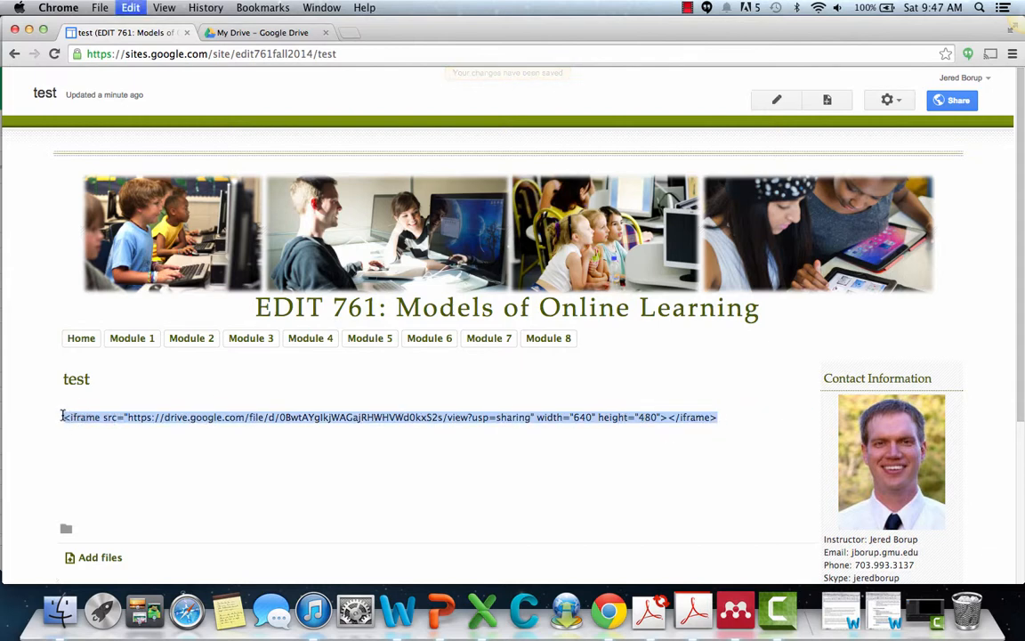
left_click(776, 99)
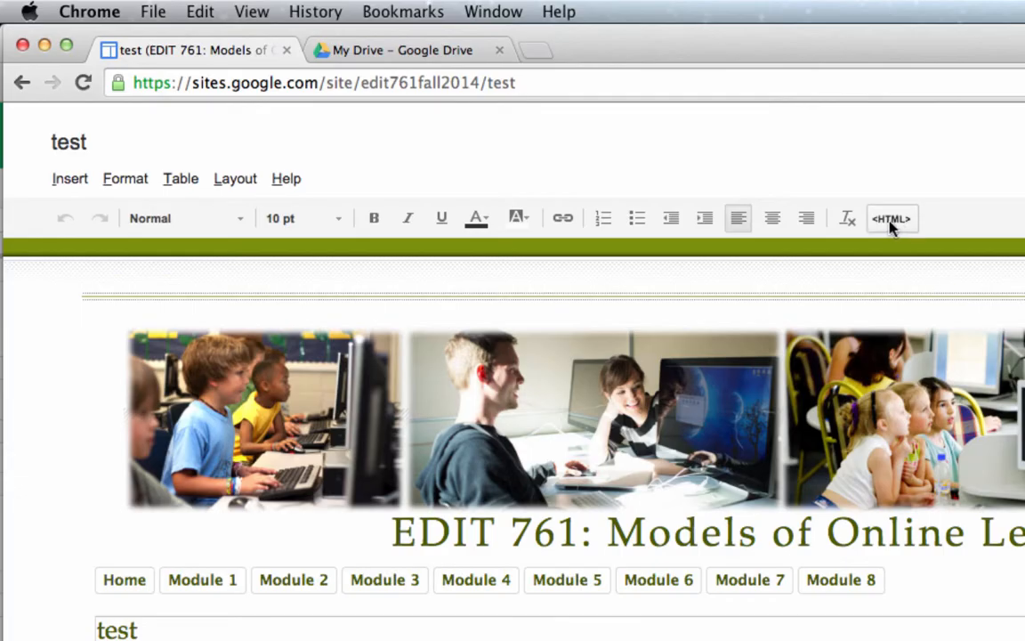
left_click(893, 220)
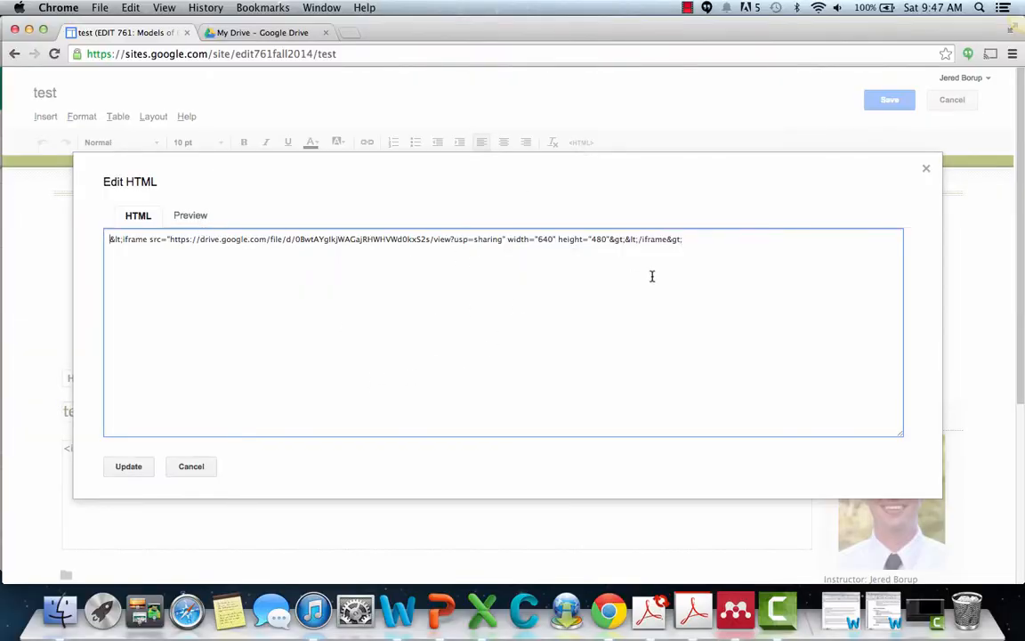
left_click_drag(697, 243, 222, 233)
key("BackSpace")
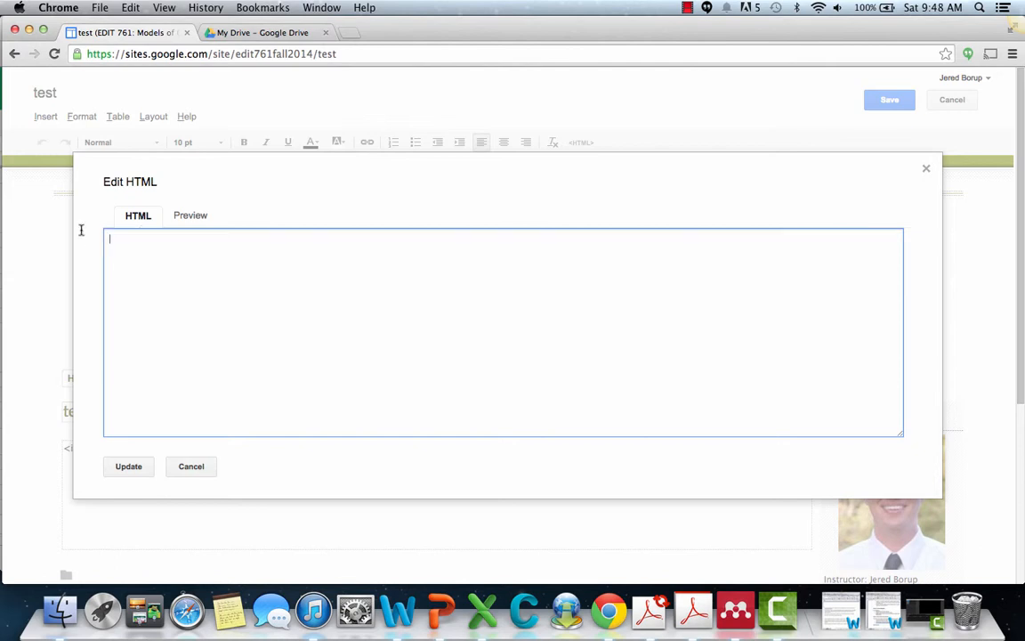
key("super+v")
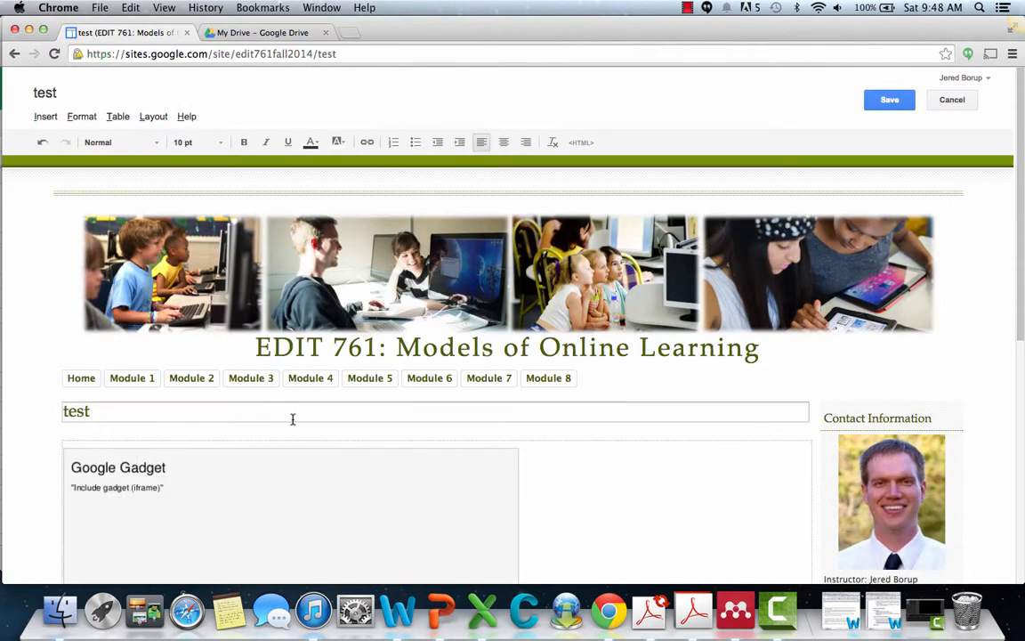
Check the embedded iframe gadget on the test page and save the page.
scroll(608, 470, "down", 5)
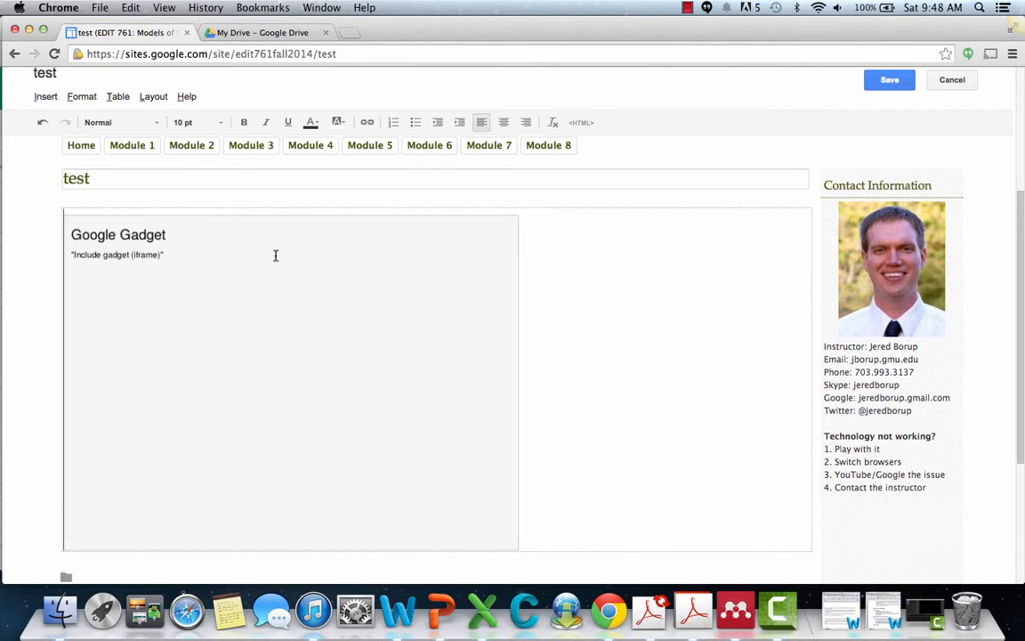
scroll(603, 275, "up", 1)
scroll(604, 275, "up", 5)
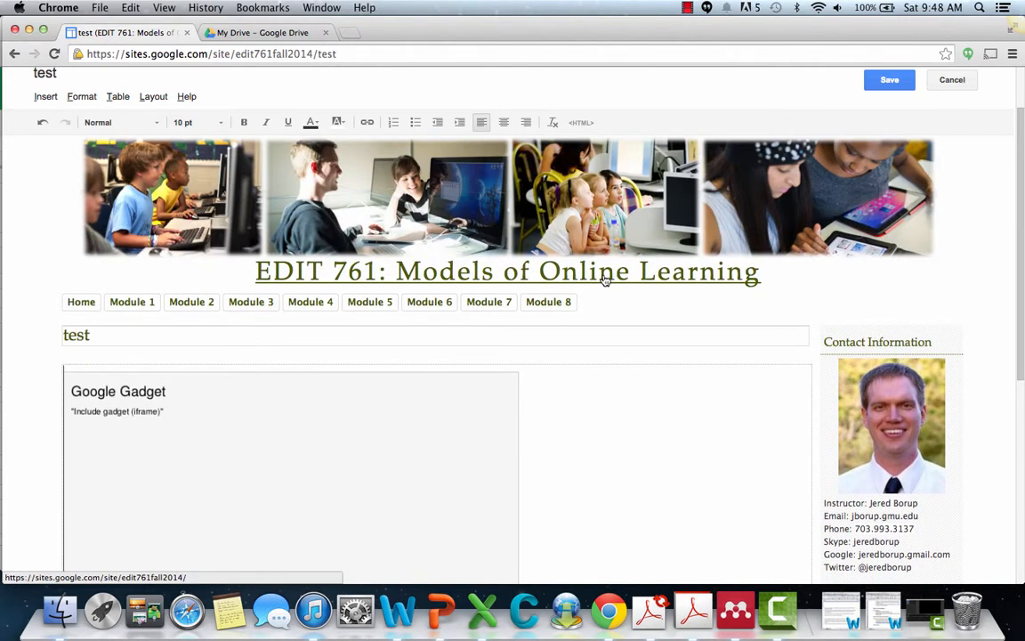
left_click(891, 80)
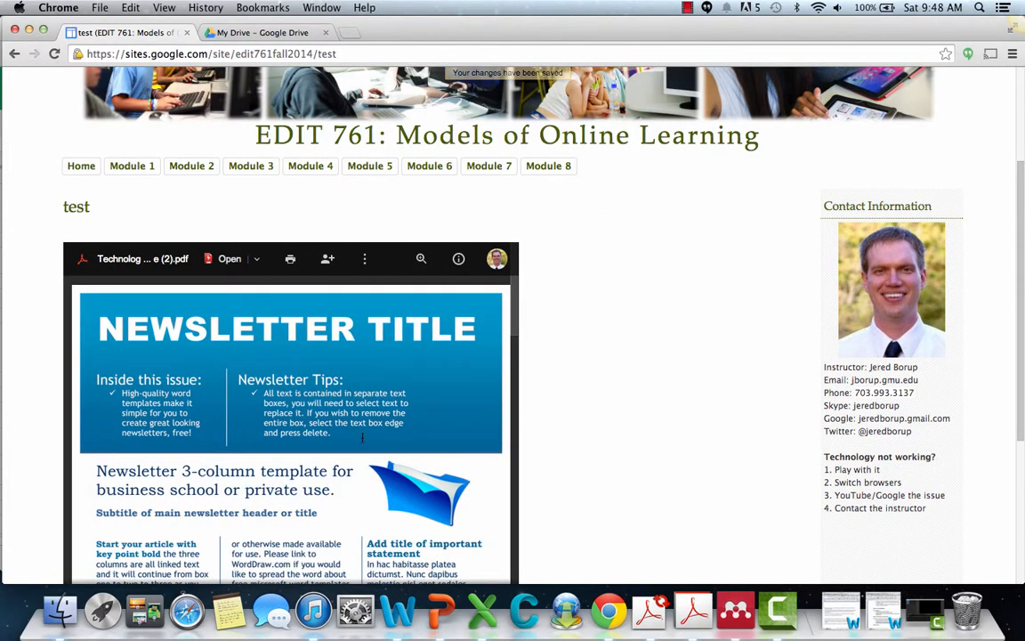
Display the Embed item HTML code for the newsletter PDF embedded on the test page.
scroll(556, 422, "down", 1)
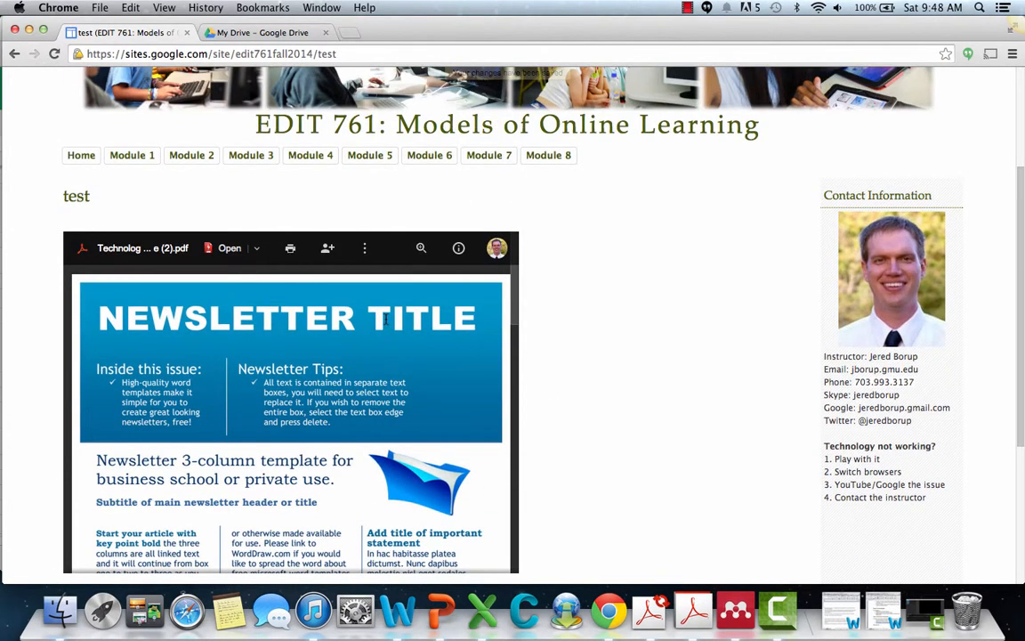
left_click(363, 251)
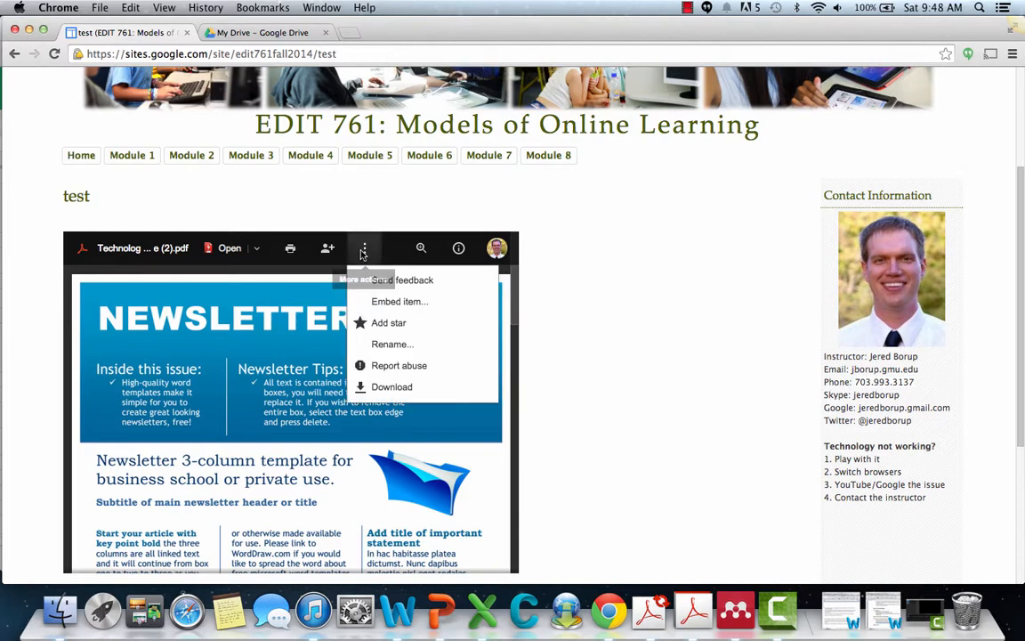
left_click(375, 303)
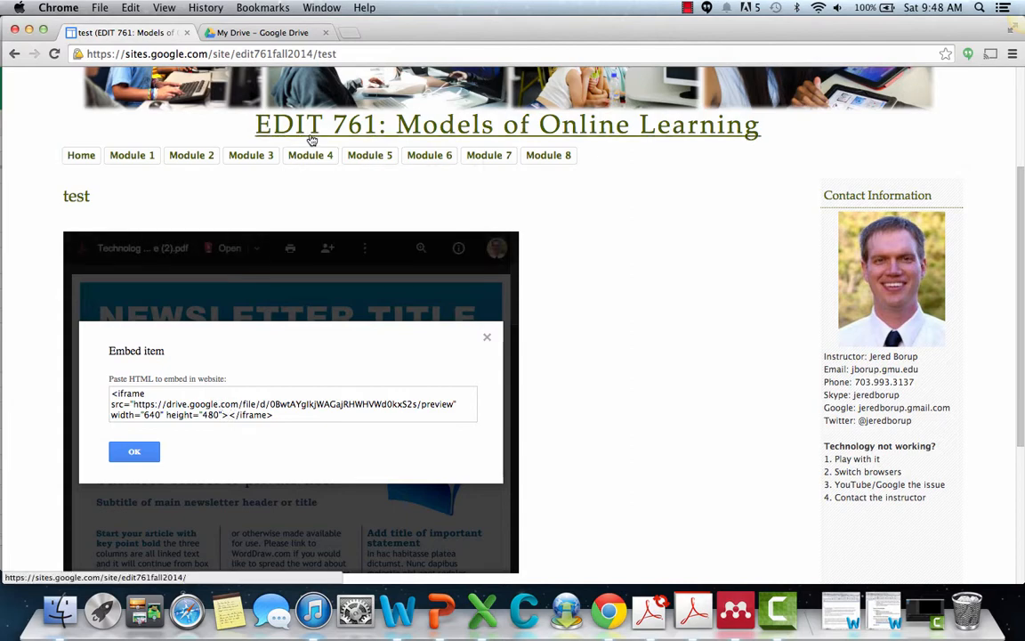
In Google Drive, finish sharing, preview Technology-Business-Newsletter-Template (2).pdf and show its additional actions.
left_click(270, 34)
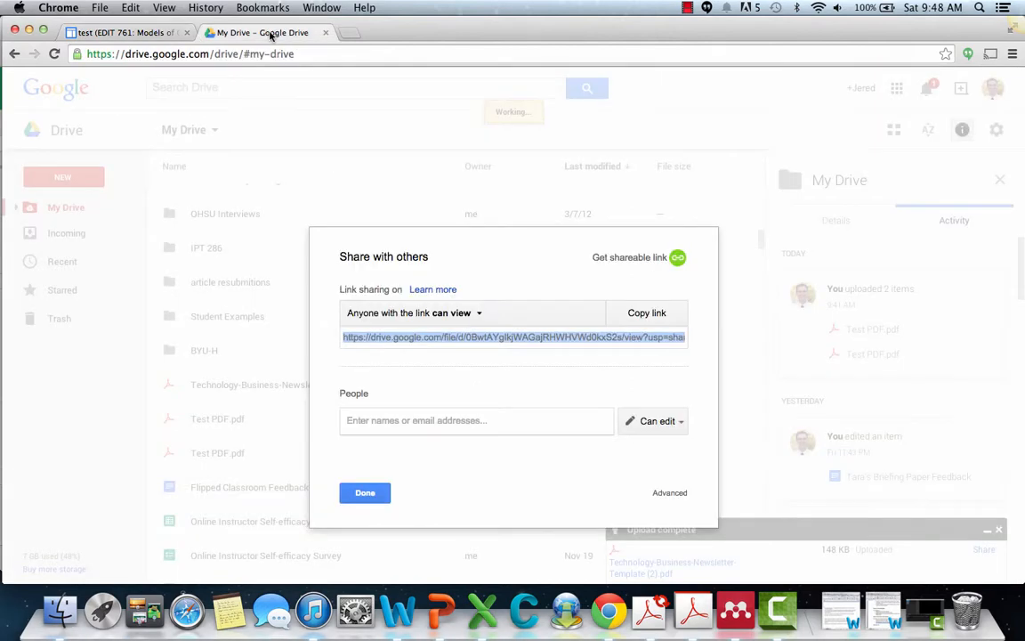
left_click(364, 493)
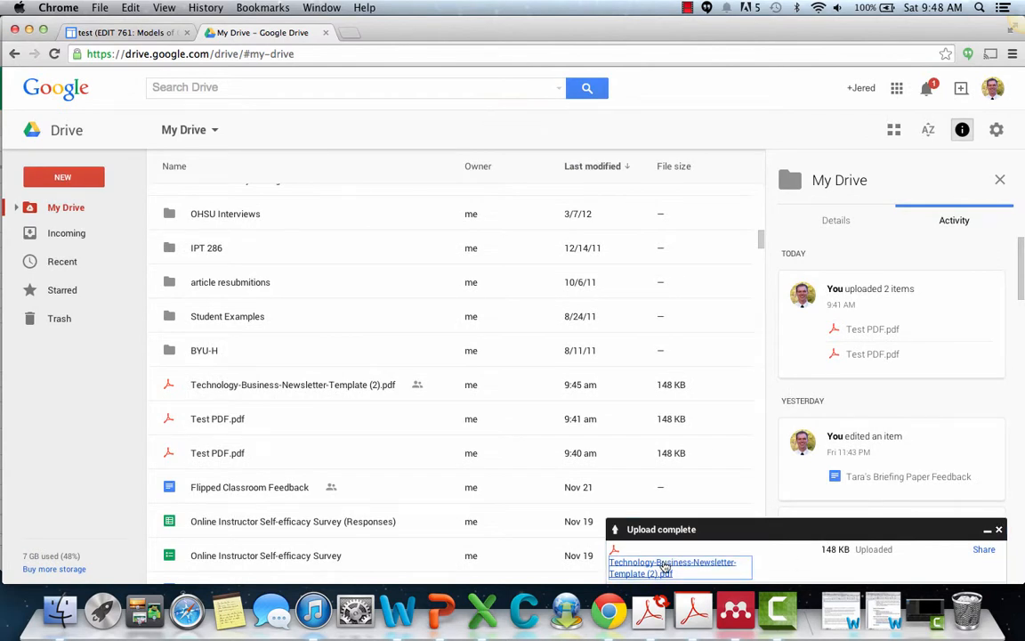
left_click(668, 563)
left_click(624, 83)
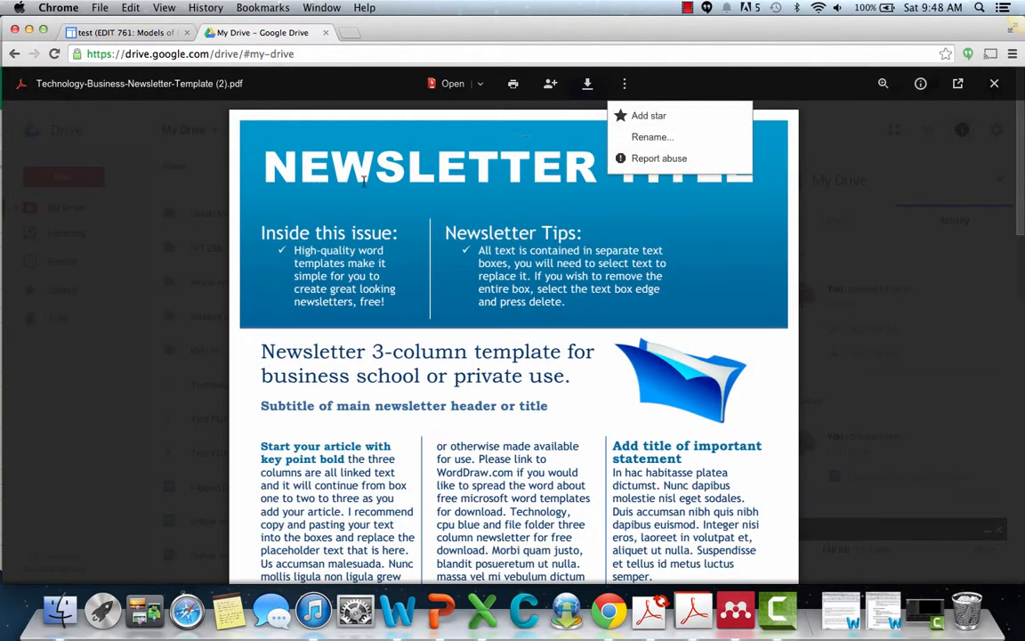
Return to the test page, dismiss the embed code and review the embedded newsletter.
left_click(122, 35)
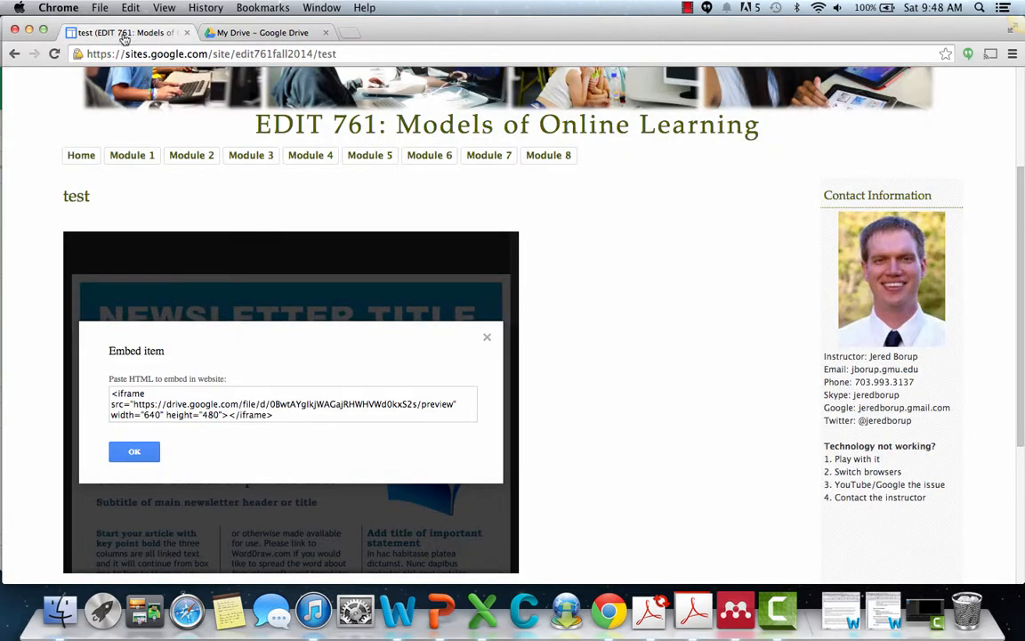
left_click(487, 339)
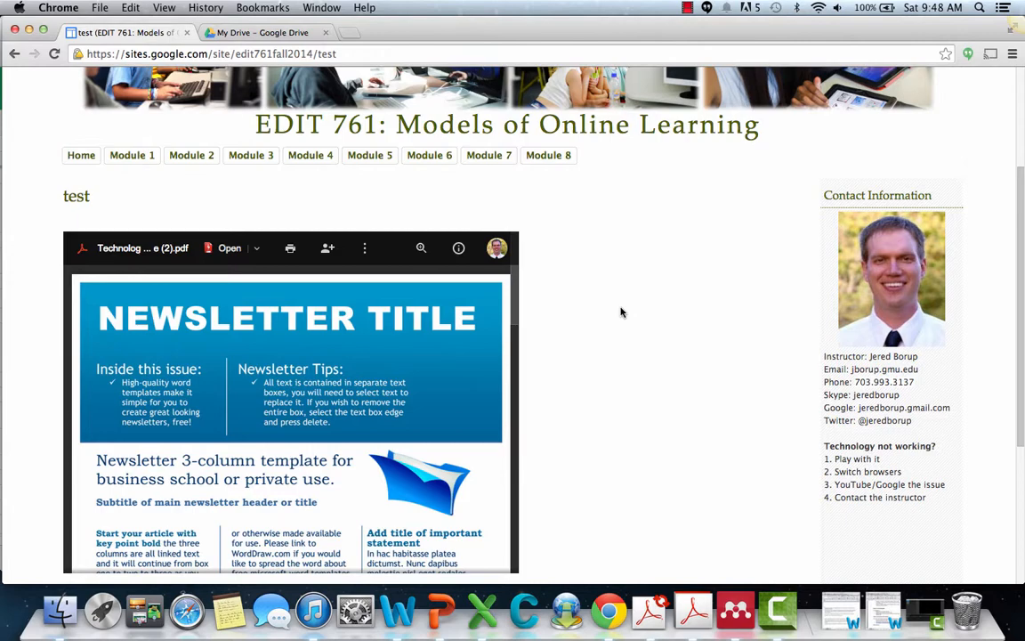
scroll(596, 325, "down", 2)
scroll(579, 337, "up", 2)
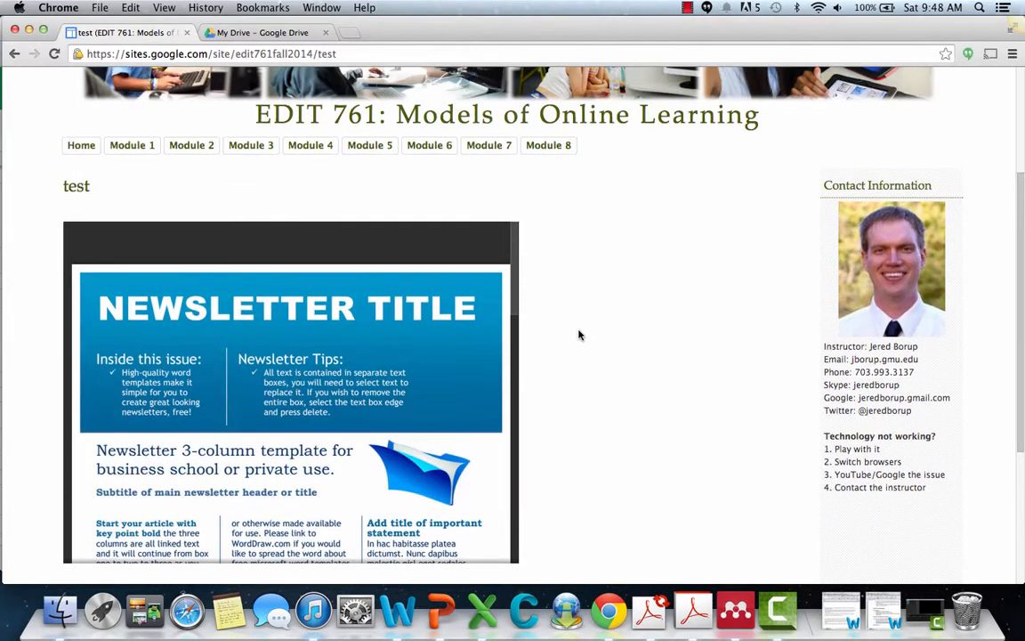